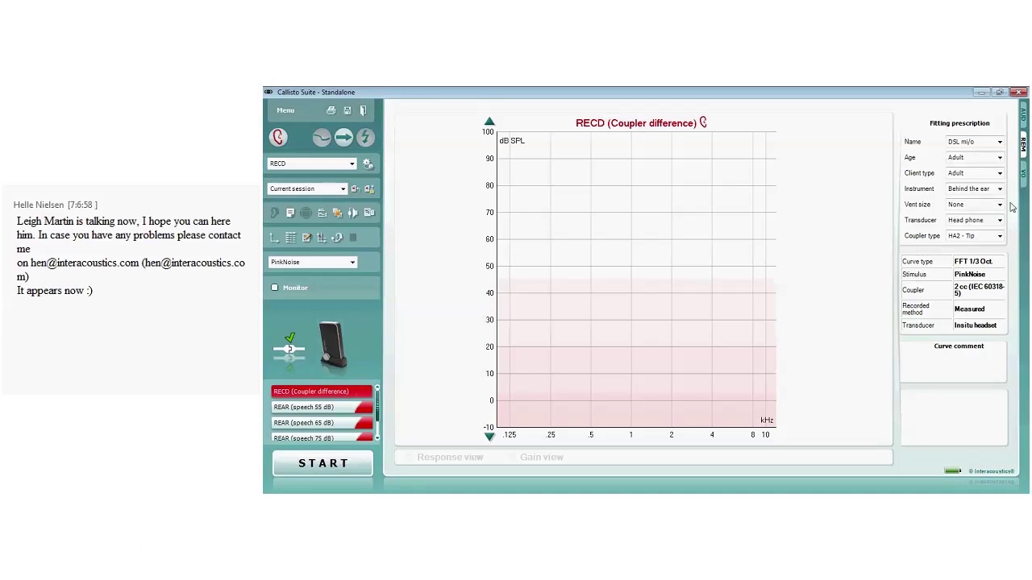
Review the audiogram and select the RECD protocol for the real-ear measurement.
click(1021, 117)
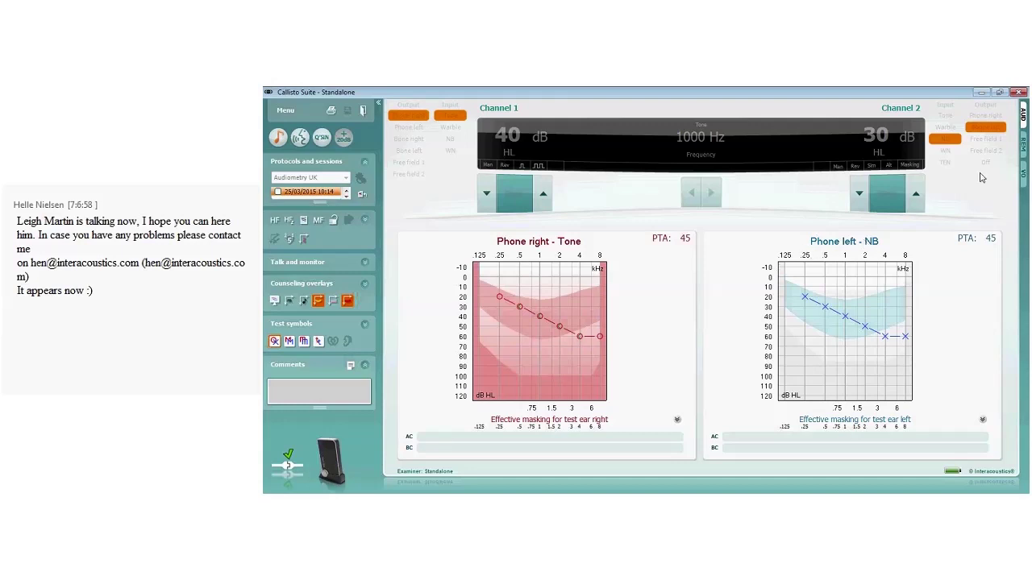
click(1022, 145)
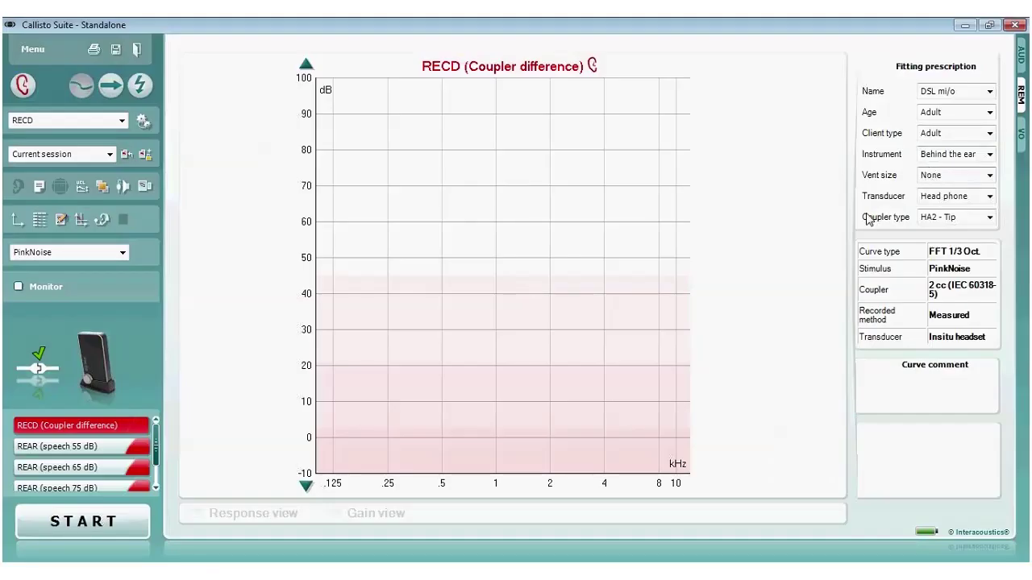
click(121, 121)
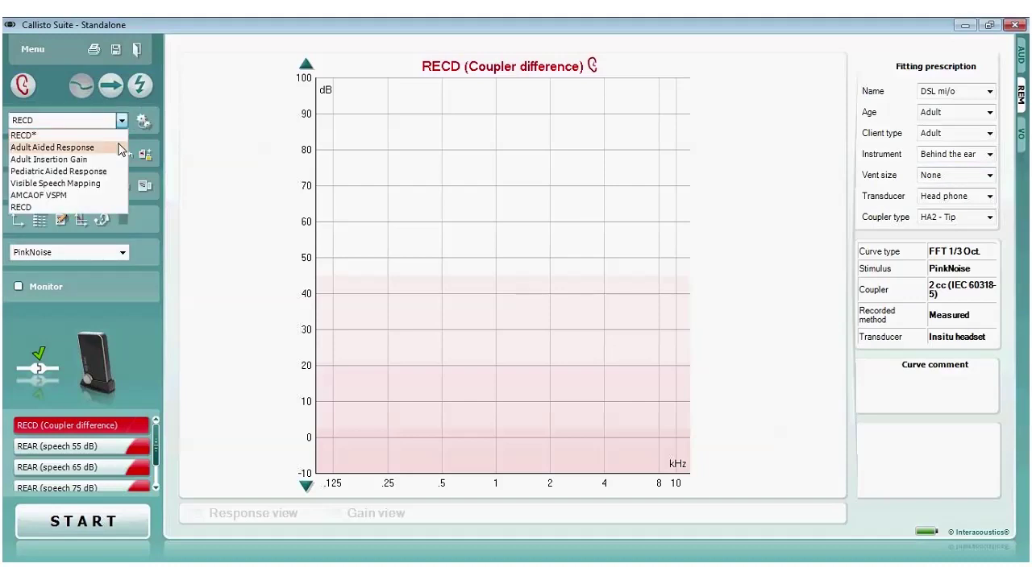
click(118, 209)
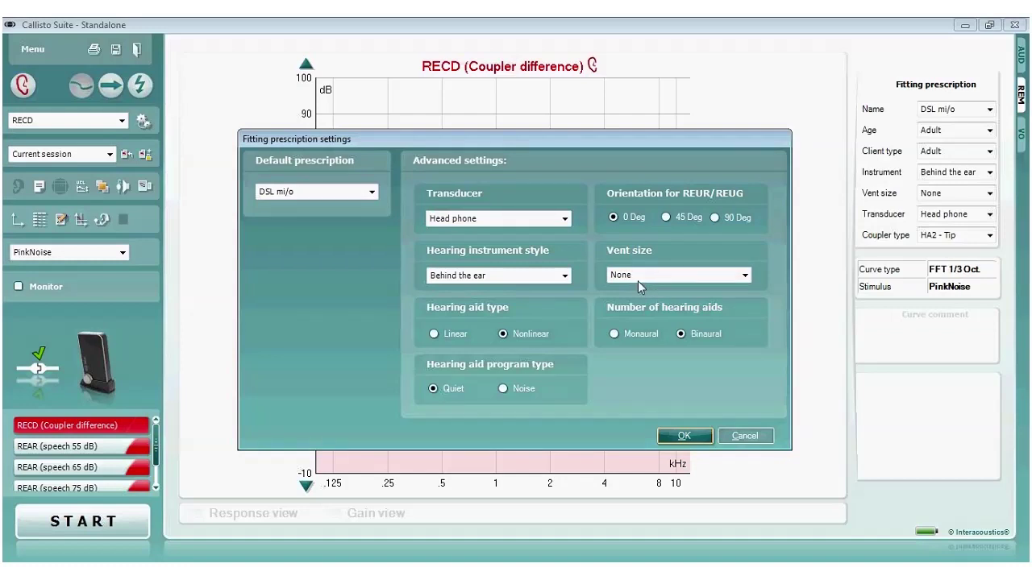
Set the fitting prescription to DSL mi/o with the Insert transducer, and choose HA2 - Tip as the coupler type.
click(370, 193)
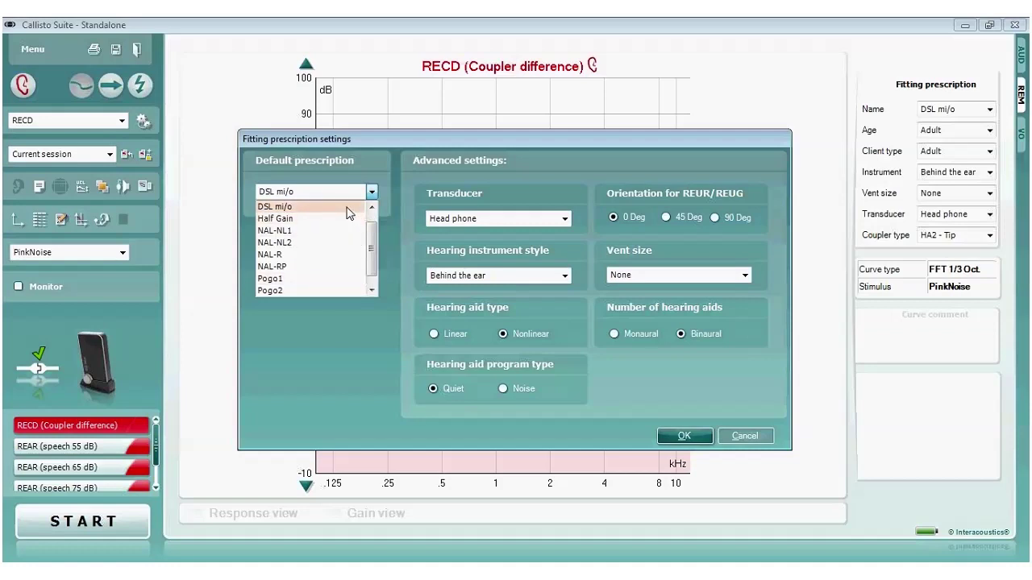
click(348, 207)
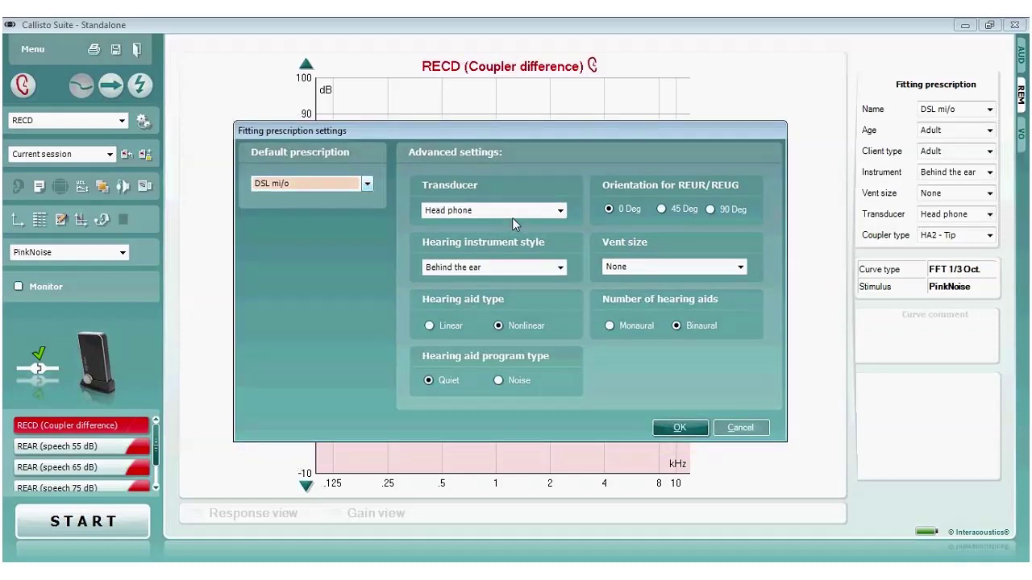
click(562, 212)
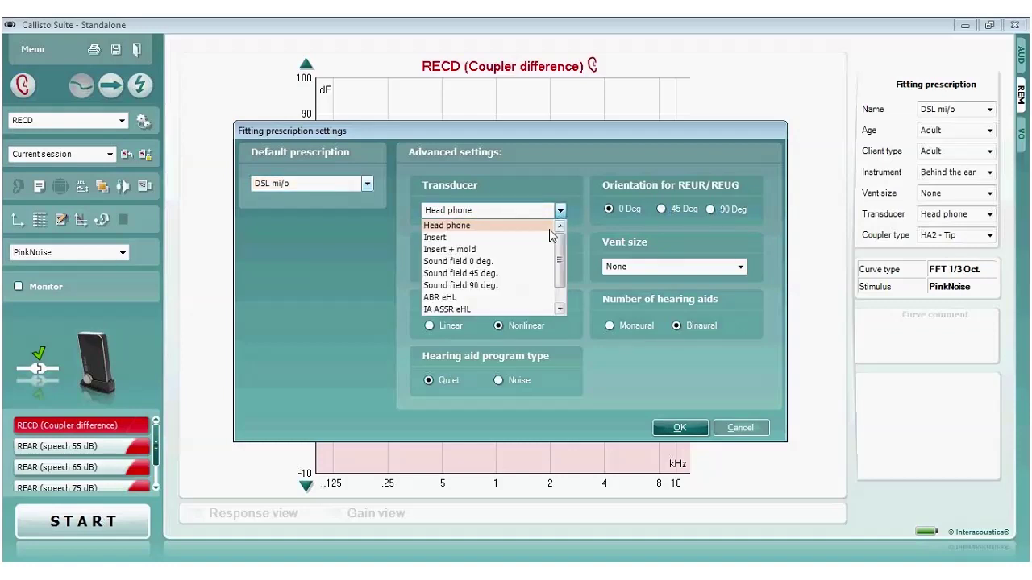
click(483, 240)
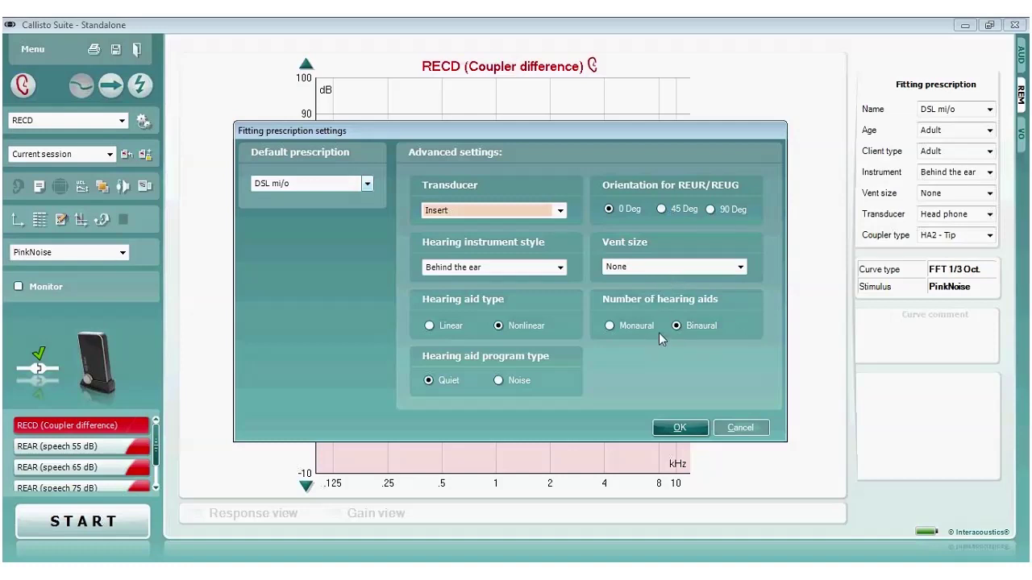
click(680, 427)
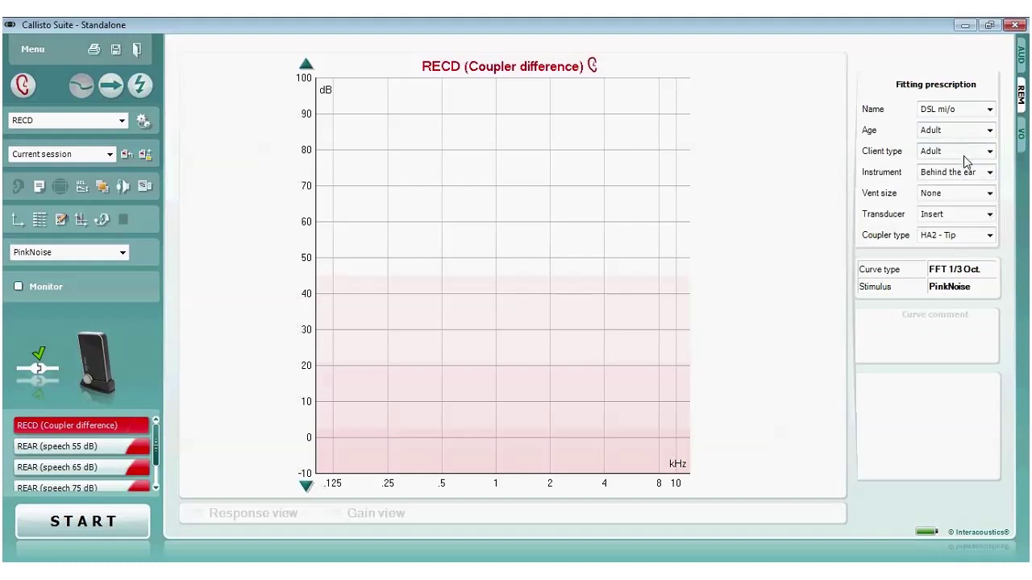
click(989, 236)
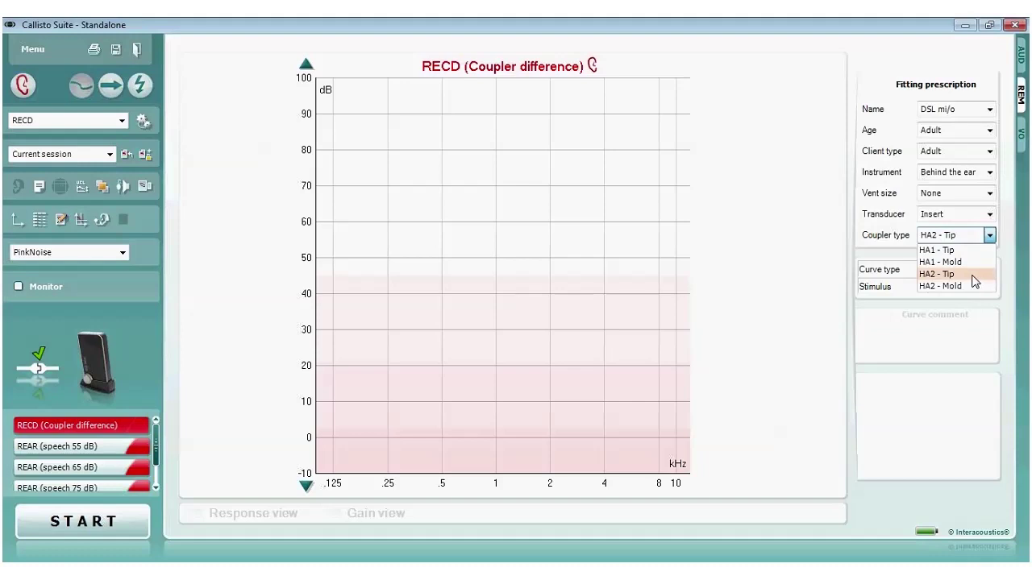
click(972, 275)
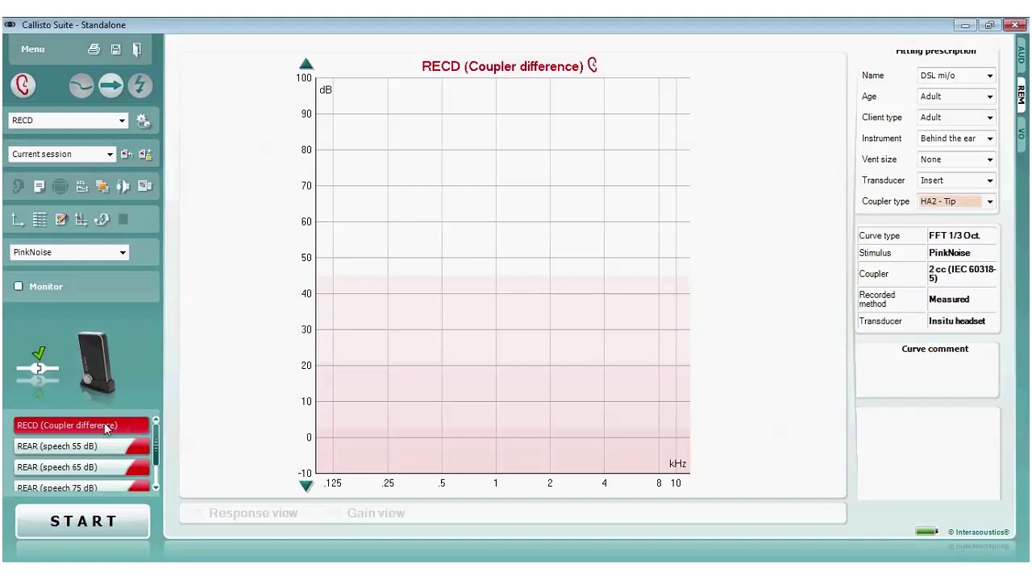
Enable the use of the insitu SPL probe in the RECD (Coupler difference) test settings.
click(119, 525)
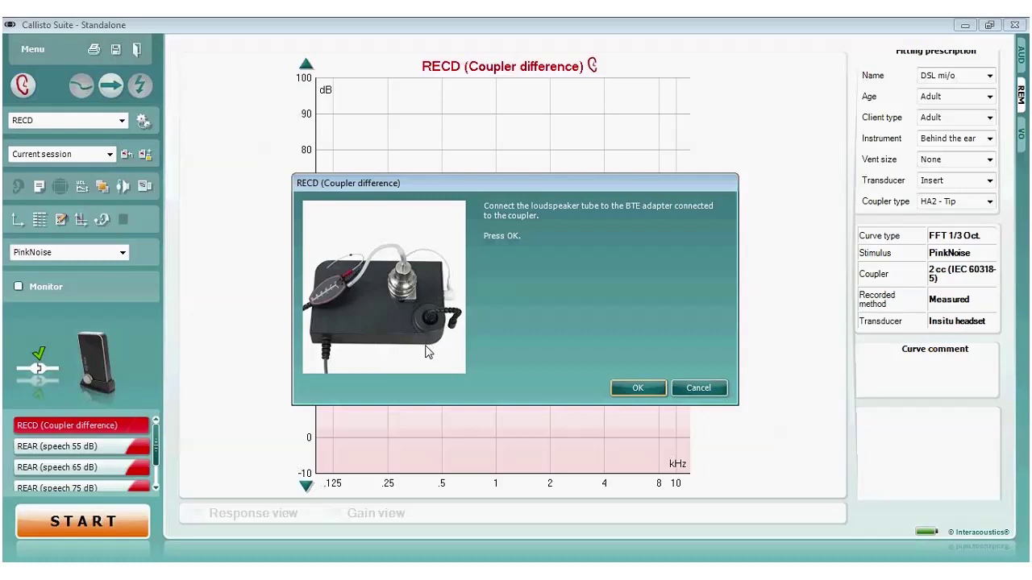
click(703, 390)
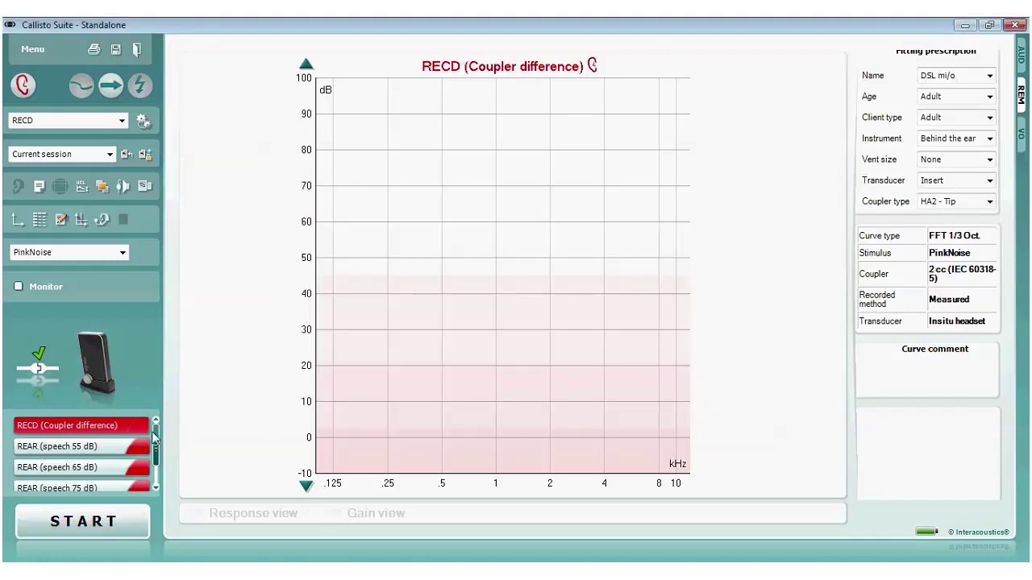
right_click(128, 427)
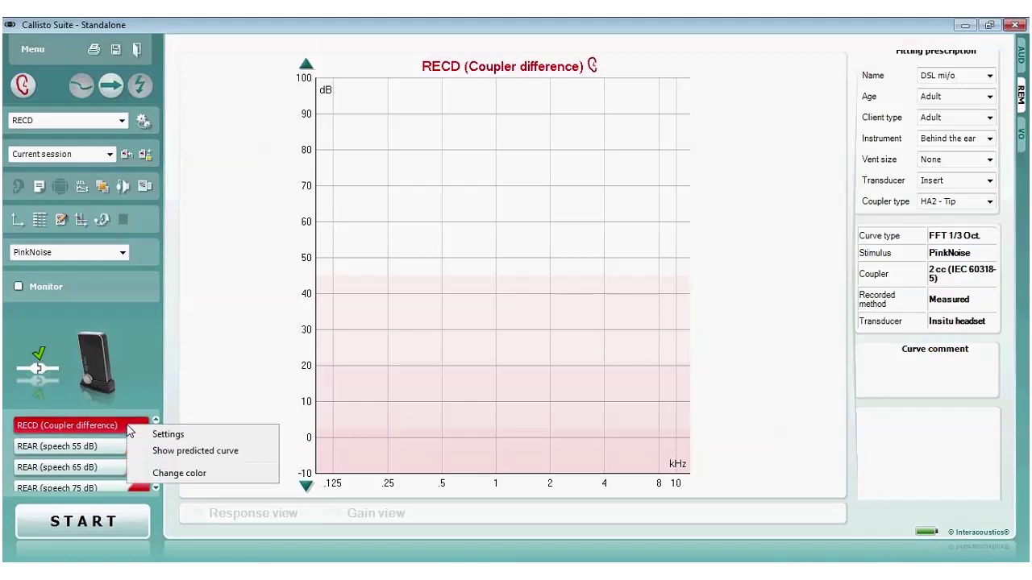
click(147, 439)
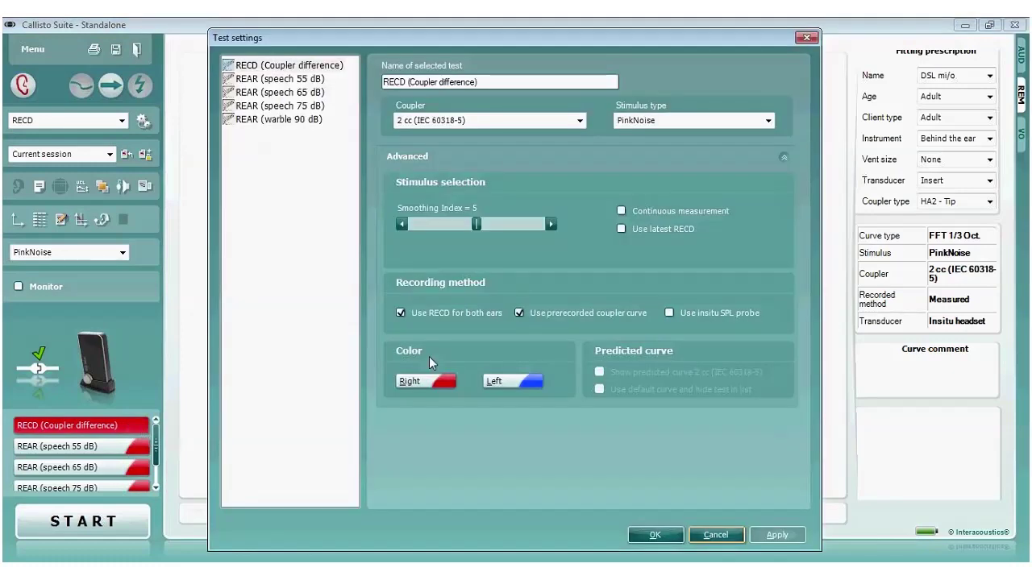
click(669, 313)
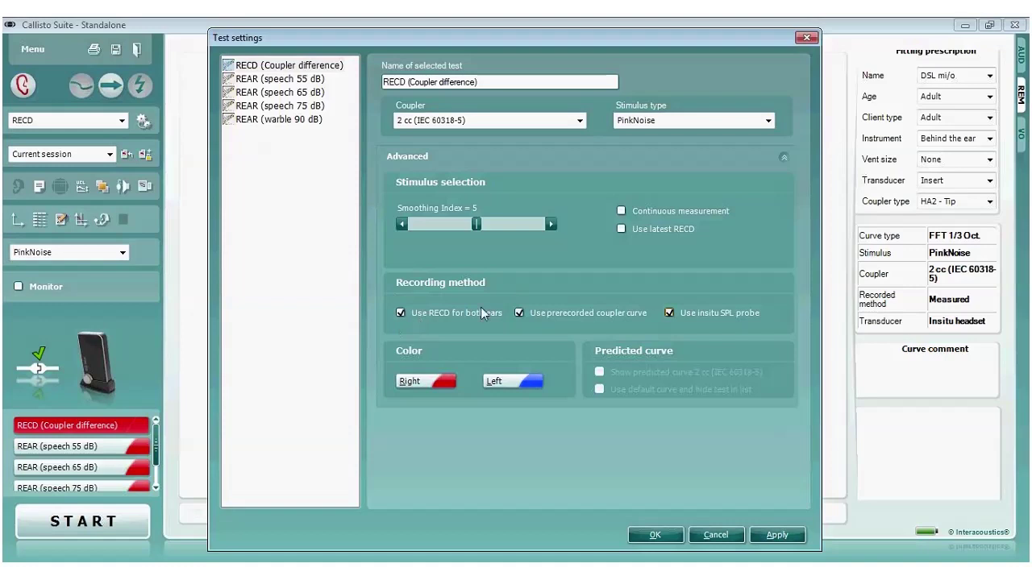
click(779, 537)
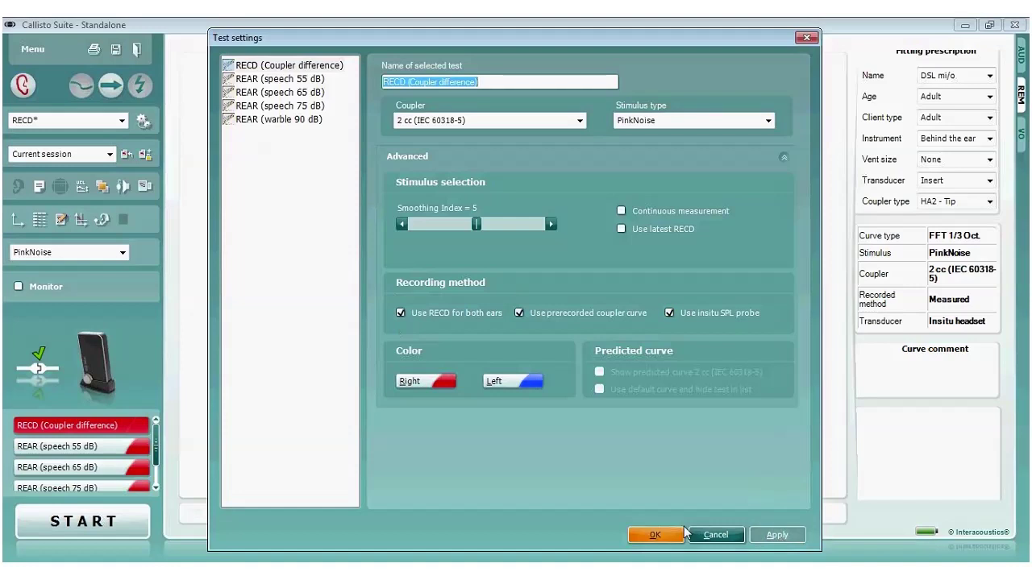
click(654, 535)
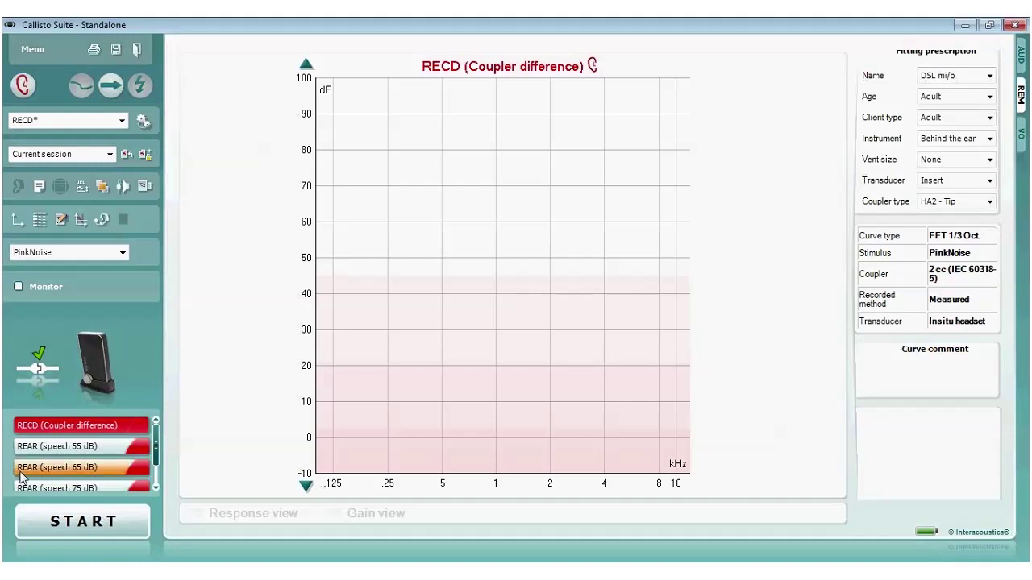
Run the tube calibration using the SPL probe.
click(120, 190)
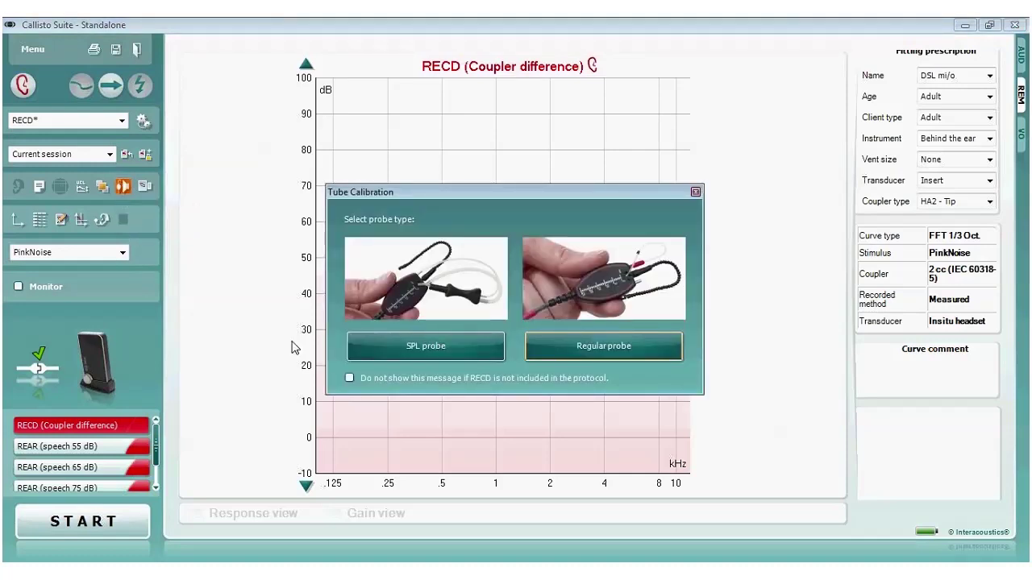
click(359, 354)
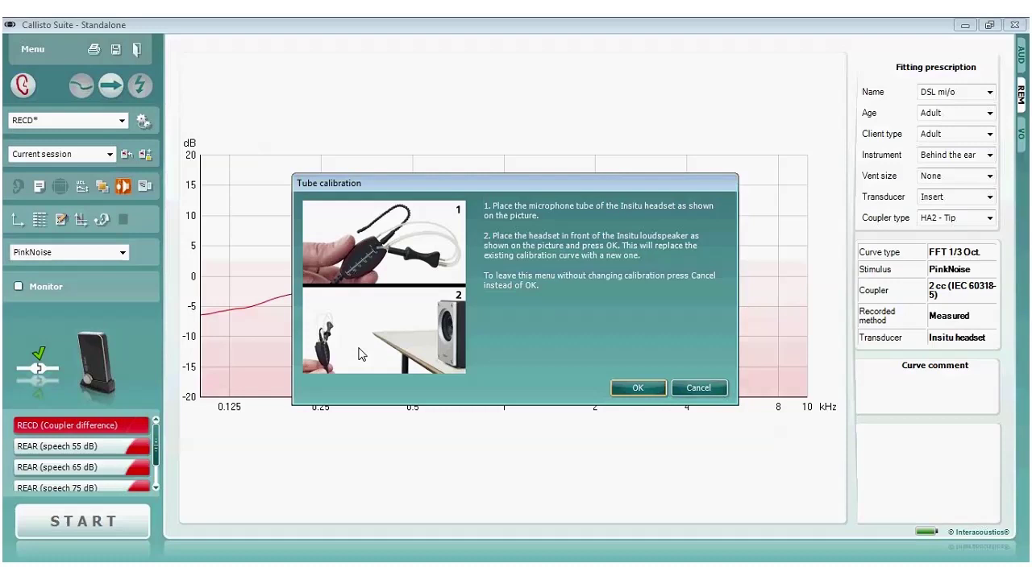
key(Return)
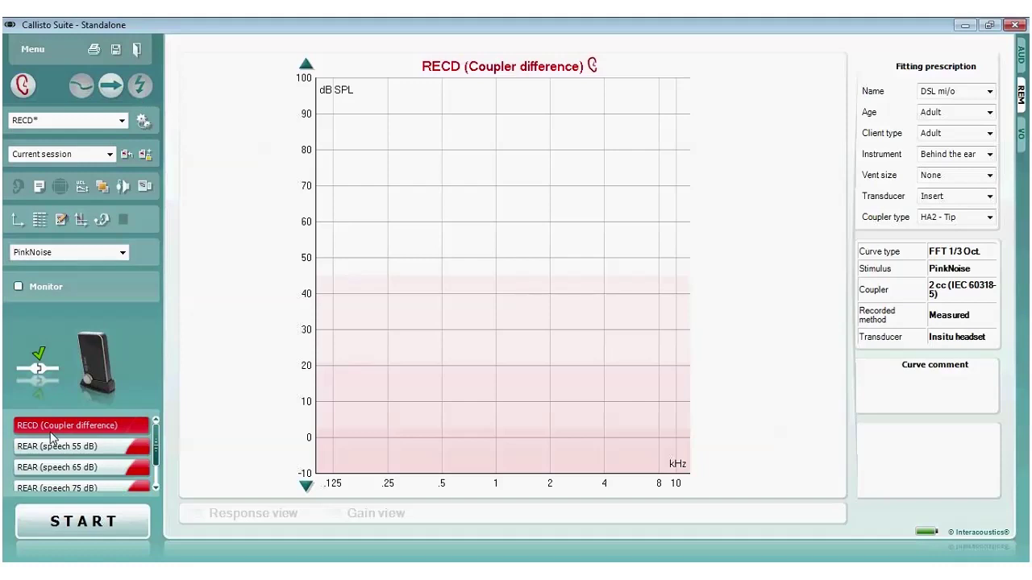
Run the RECD (Coupler difference) test, measuring the coupler response and the ear response with the SPL probe.
click(56, 520)
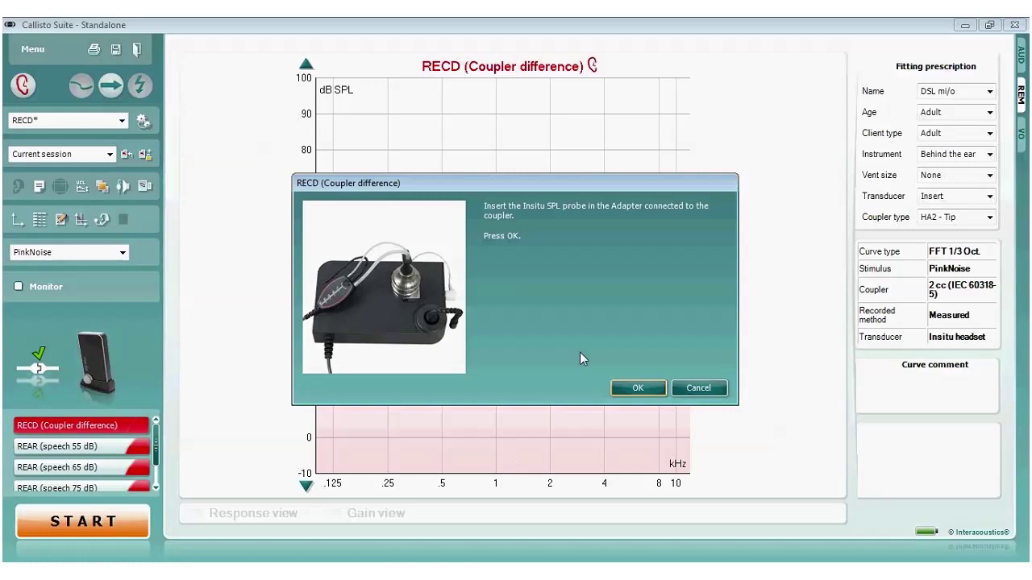
click(637, 389)
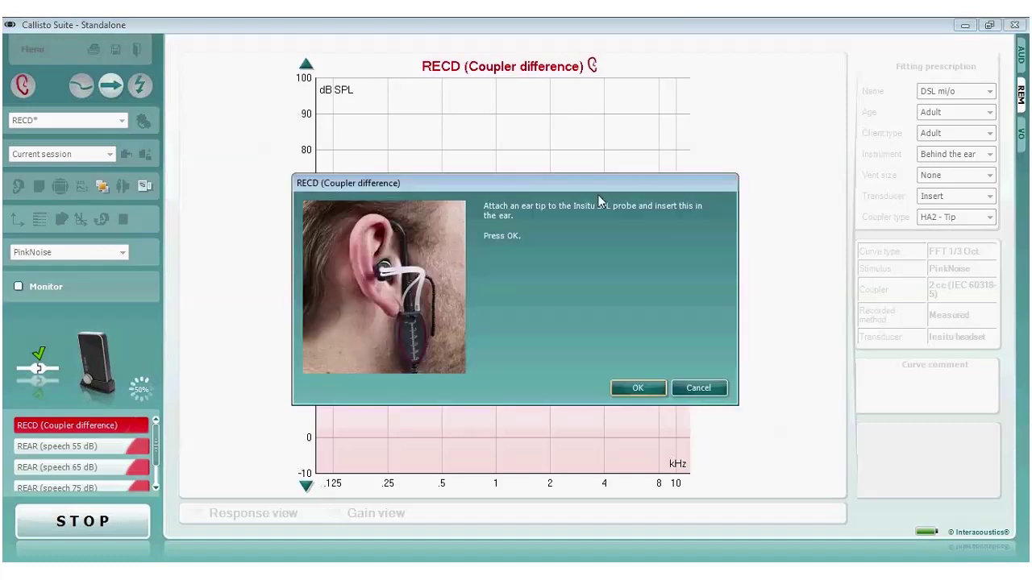
drag(595, 182, 603, 329)
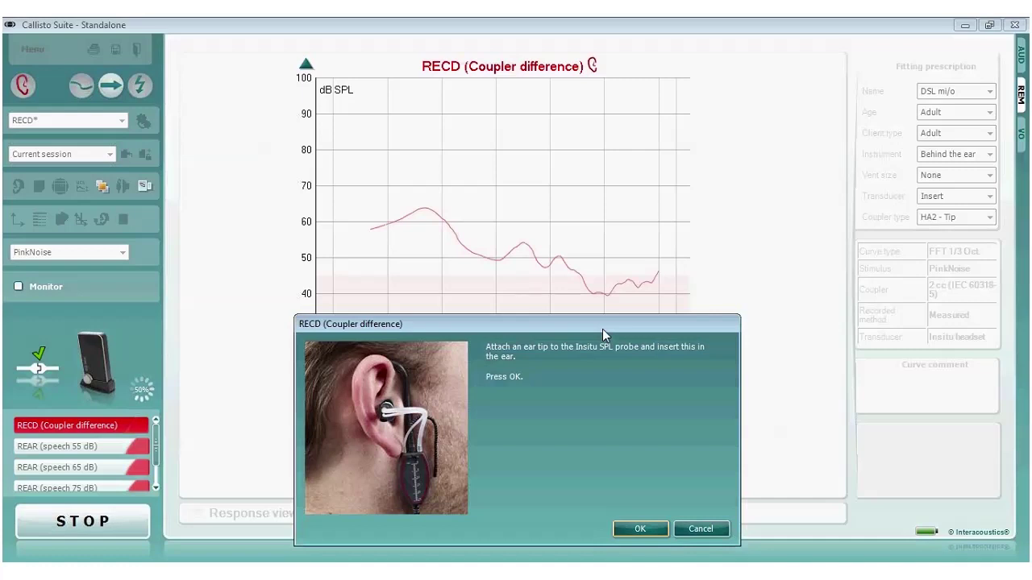
key(Return)
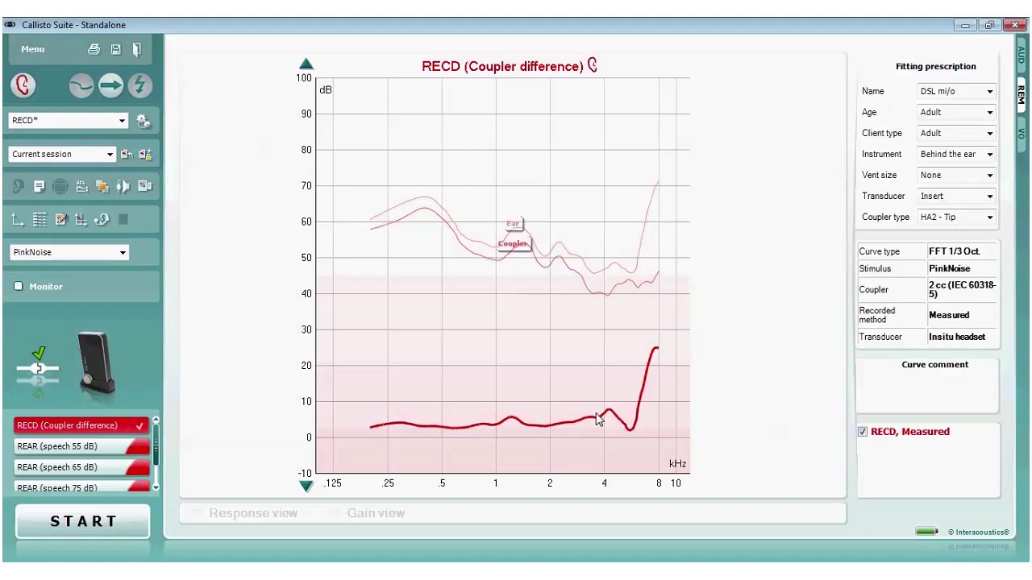
Add the predicted RECD curve to the graph for age Adult and coupler type HA2 - Tip.
right_click(112, 427)
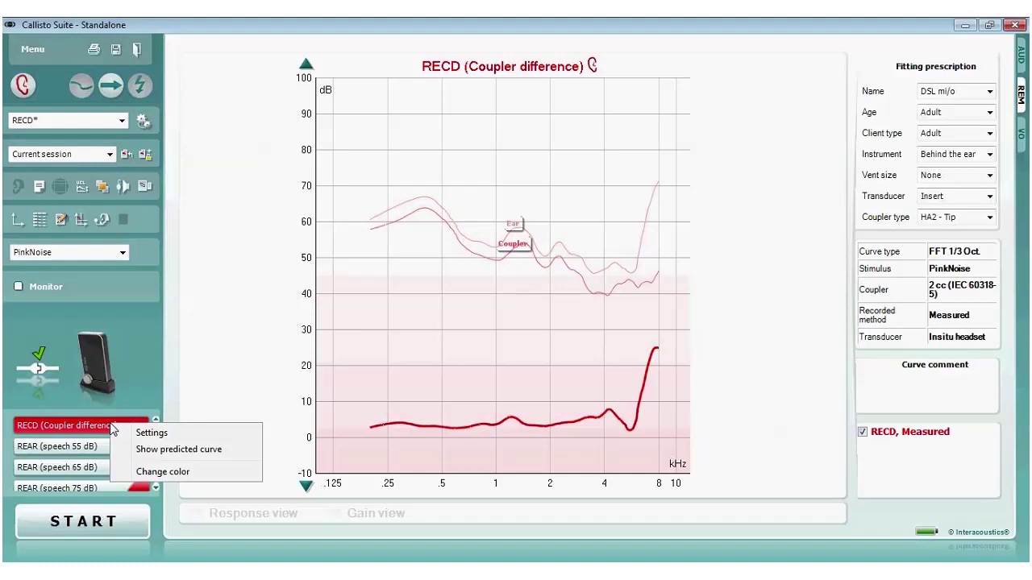
click(161, 449)
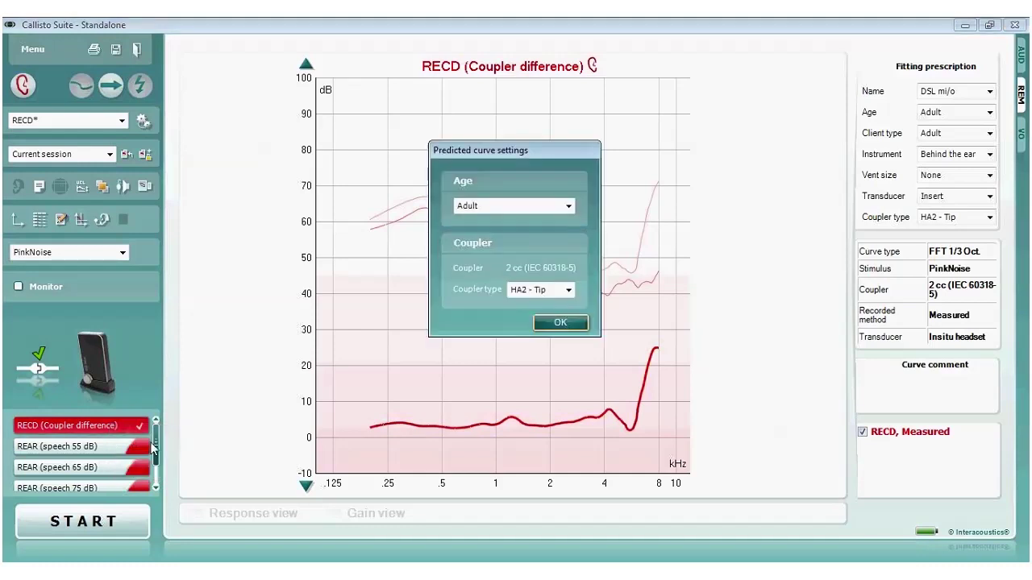
click(560, 323)
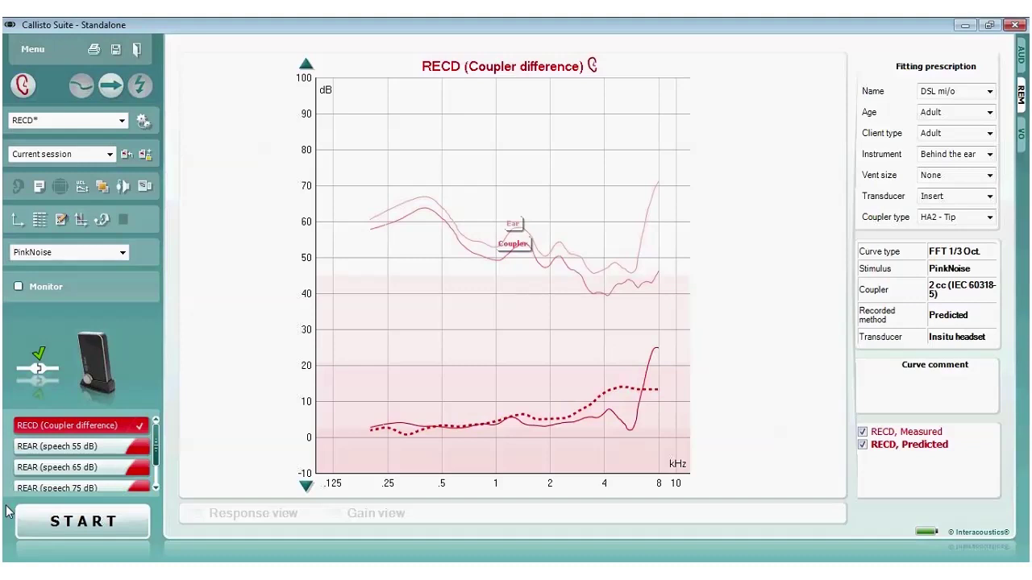
Open the REAR (speech 65 dB) test and view its hearing aid connection instructions without running the measurement.
click(25, 468)
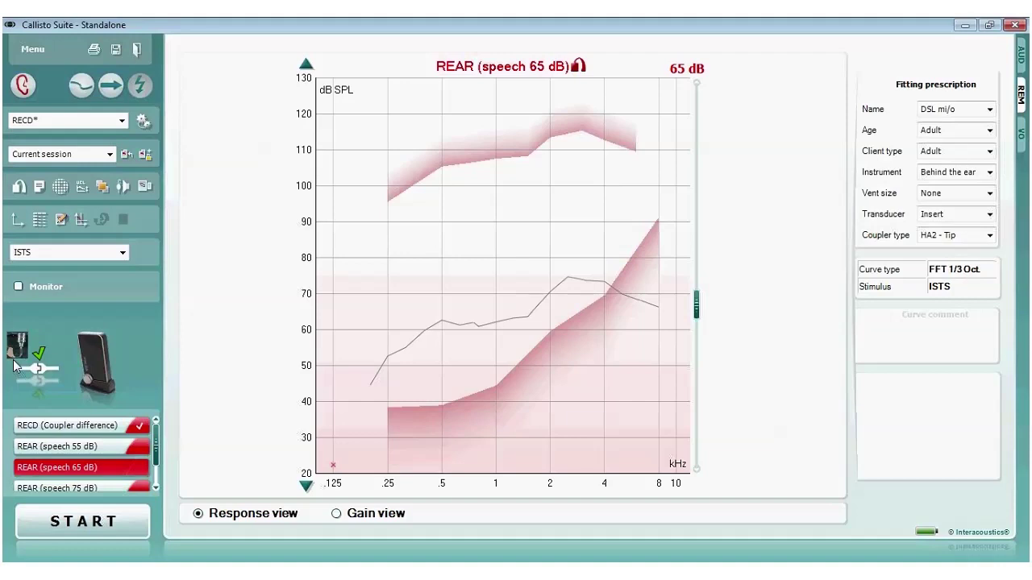
click(81, 525)
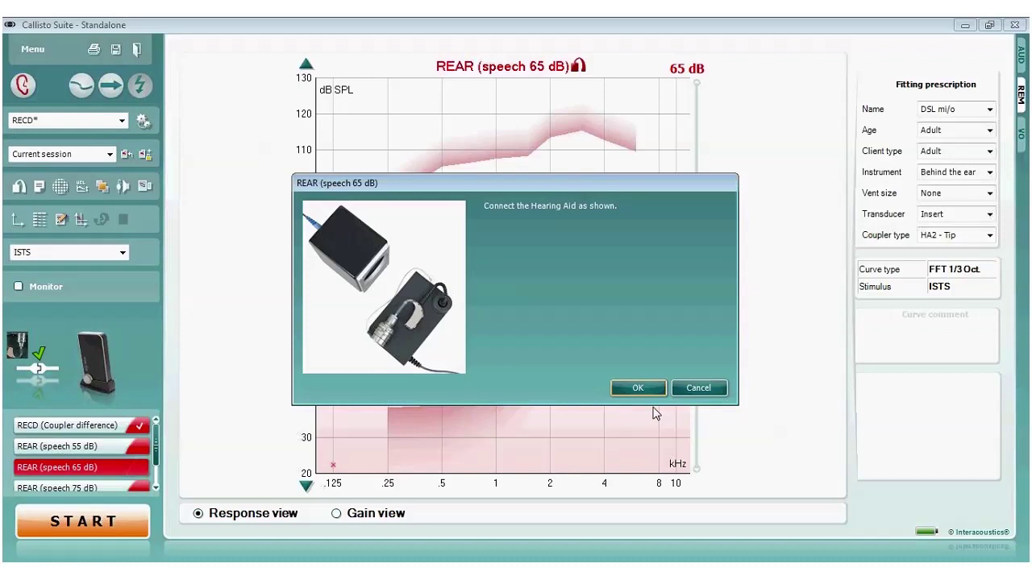
click(690, 389)
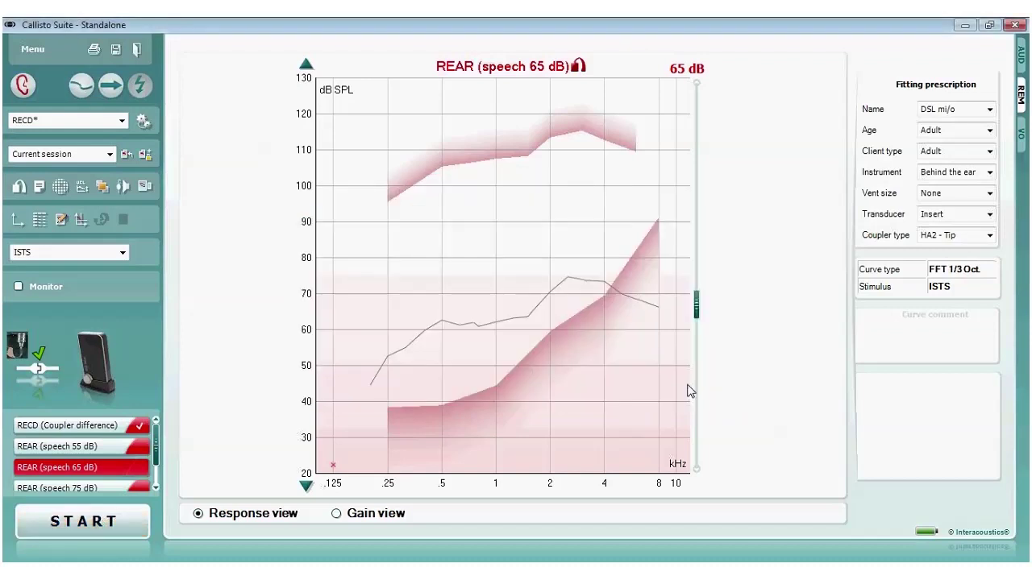